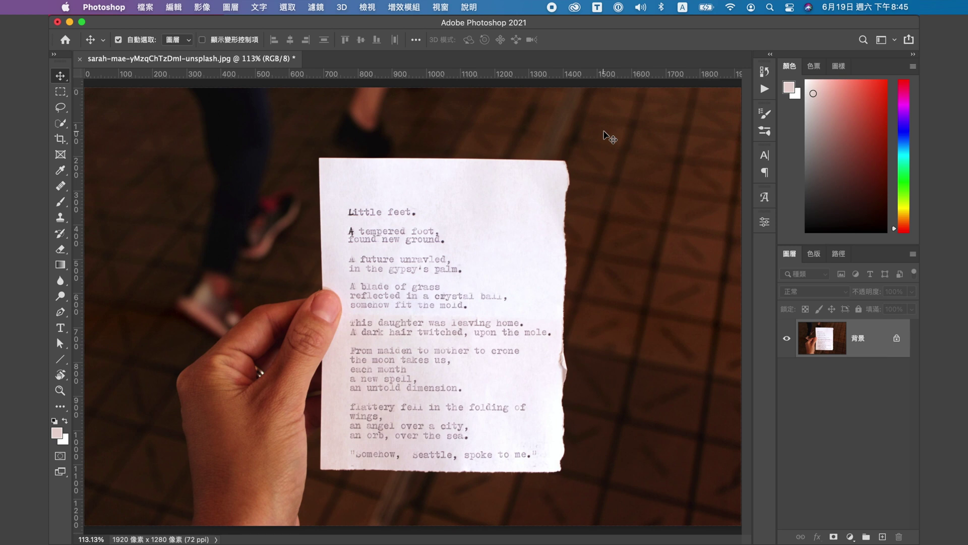
# Step: Select the hand and paper with the Quick Selection tool, copy them to a new layer, and hide the background layer
pyautogui.moveTo(61, 124); pyautogui.dragTo(101, 129)
pyautogui.click(101, 130)
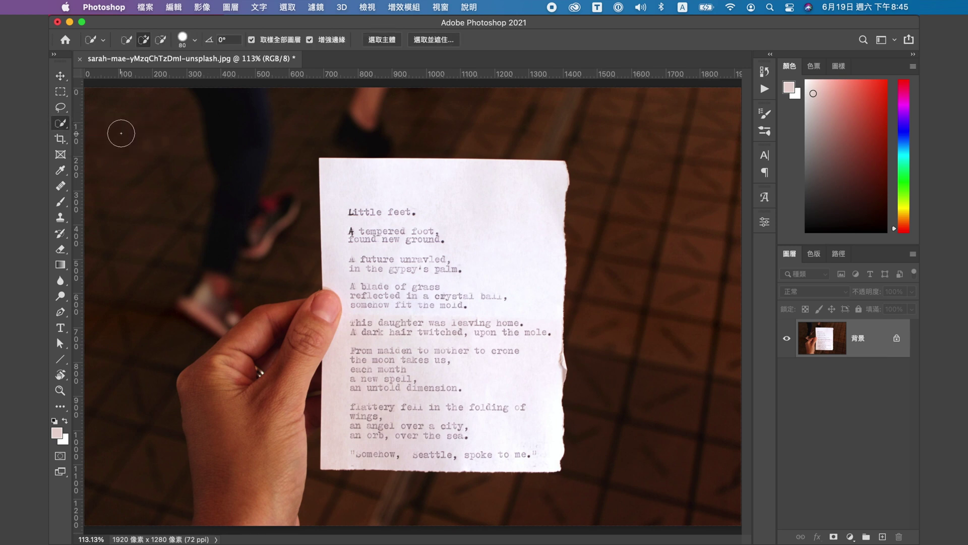
pyautogui.moveTo(245, 476)
pyautogui.mouseDown()
pyautogui.moveTo(267, 385)
pyautogui.moveTo(287, 364)
pyautogui.mouseUp()
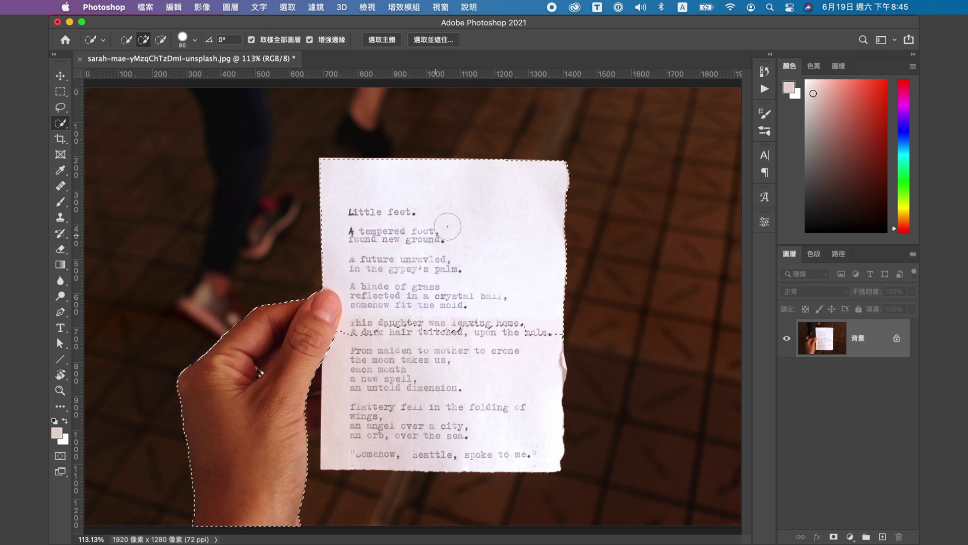
pyautogui.moveTo(465, 275); pyautogui.dragTo(475, 387)
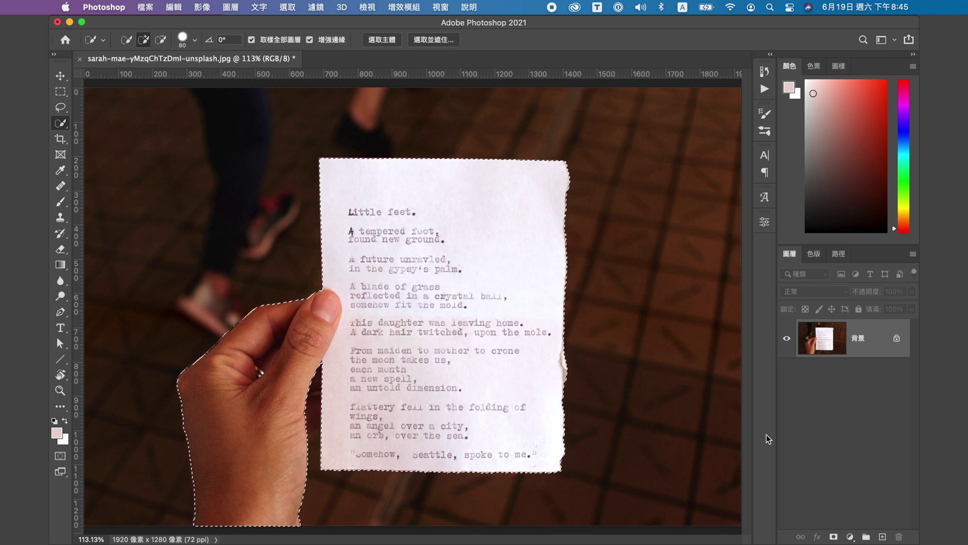
pyautogui.press('super+j')
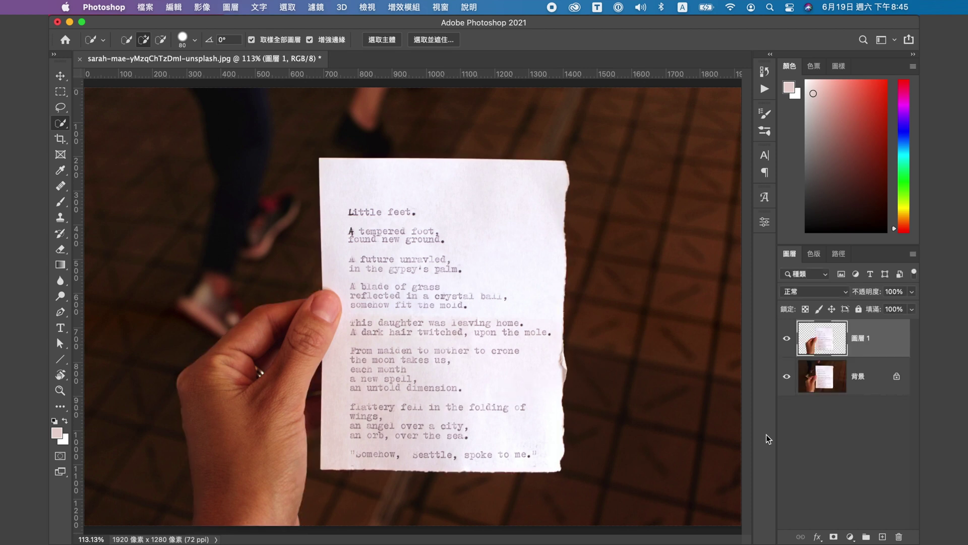
pyautogui.click(786, 377)
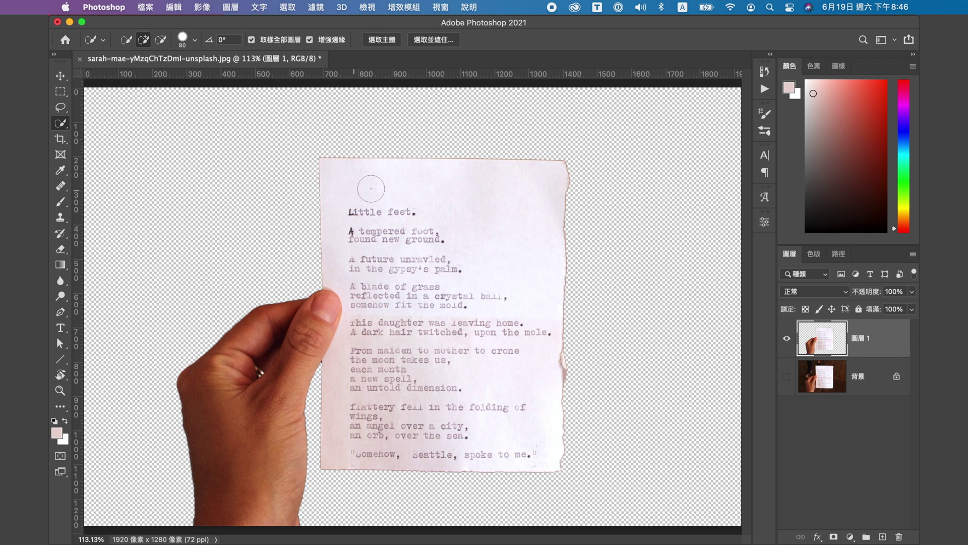
# Step: Select only the paper without the fingers, copy it to its own layer, and hide the layer containing the hand
pyautogui.moveTo(476, 190)
pyautogui.mouseDown()
pyautogui.moveTo(491, 268)
pyautogui.moveTo(483, 387)
pyautogui.moveTo(436, 412)
pyautogui.mouseUp()
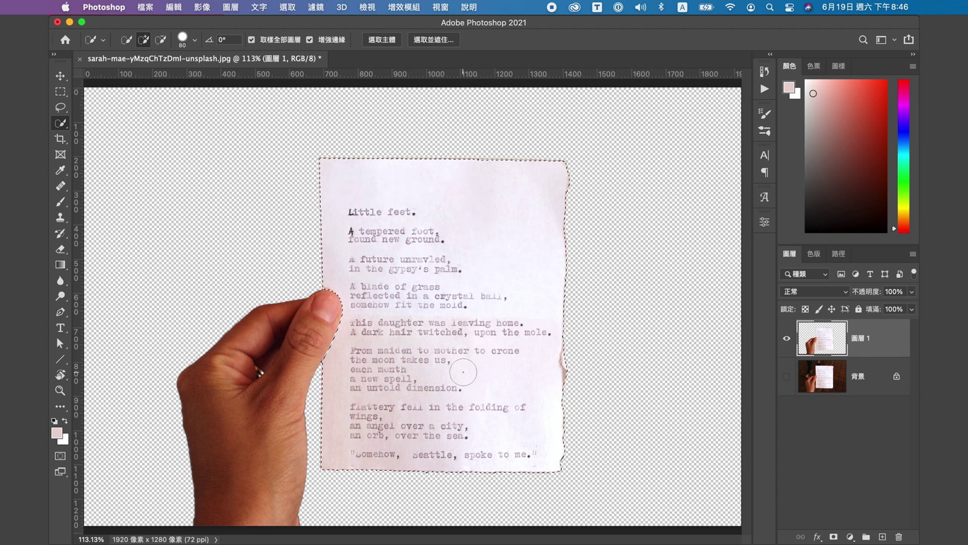
pyautogui.press('super+j')
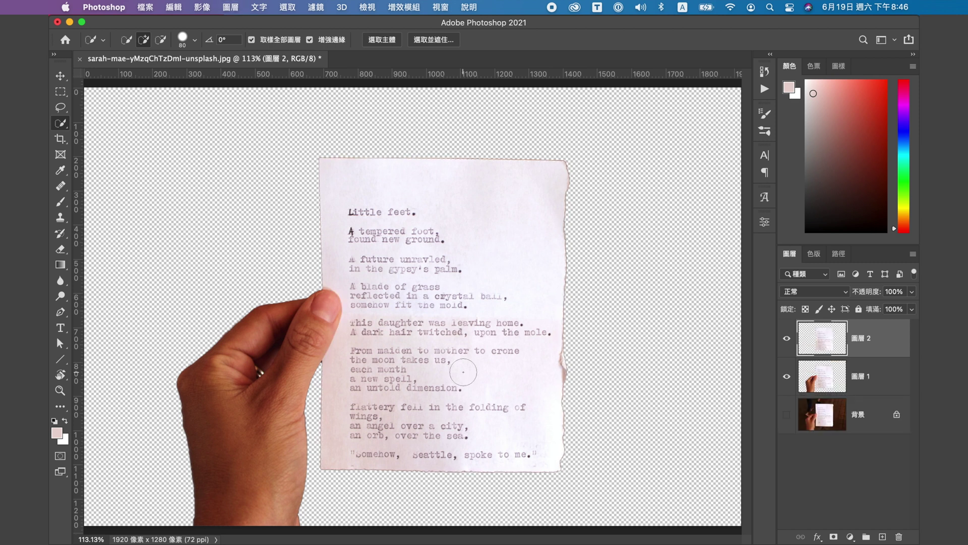
pyautogui.click(786, 377)
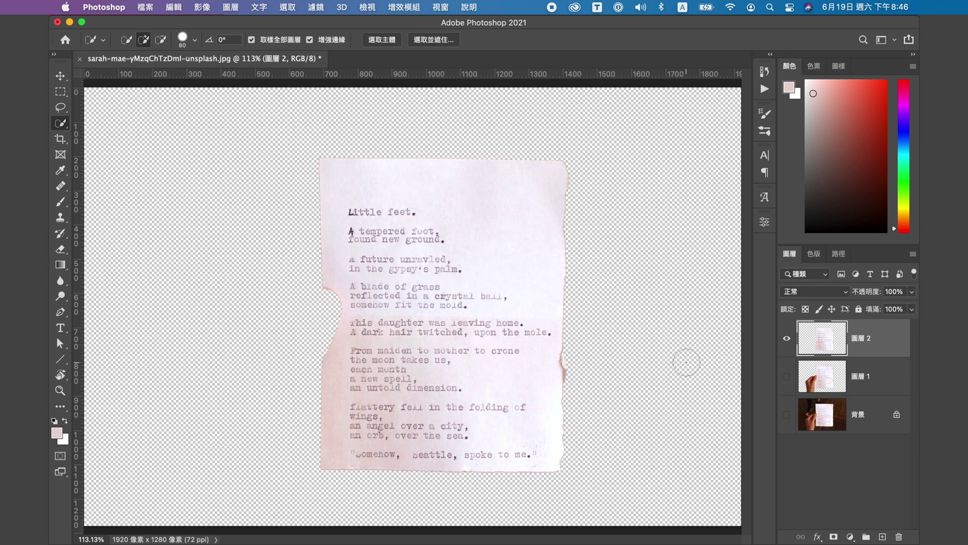
# Step: Compare the paper's red, green and blue channels and duplicate the red channel
pyautogui.click(815, 253)
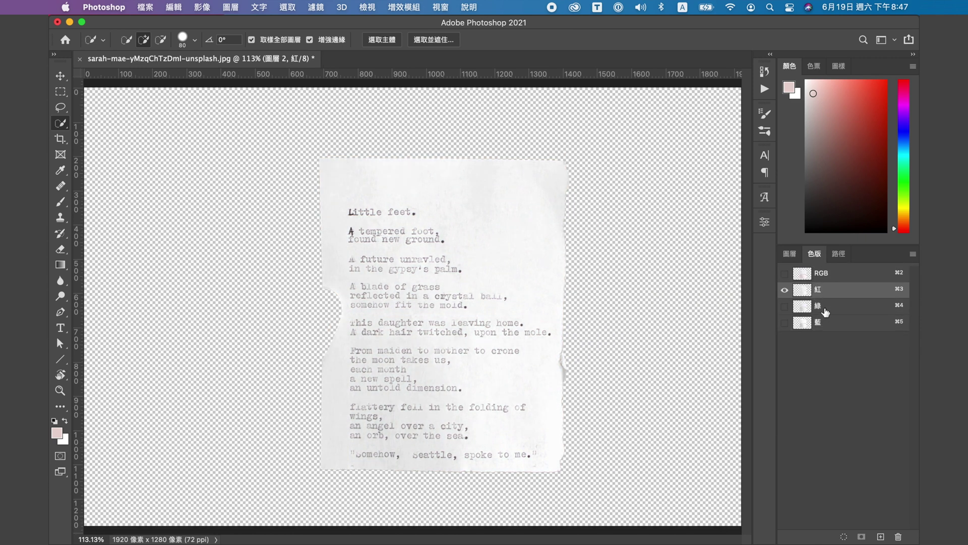
pyautogui.click(826, 311)
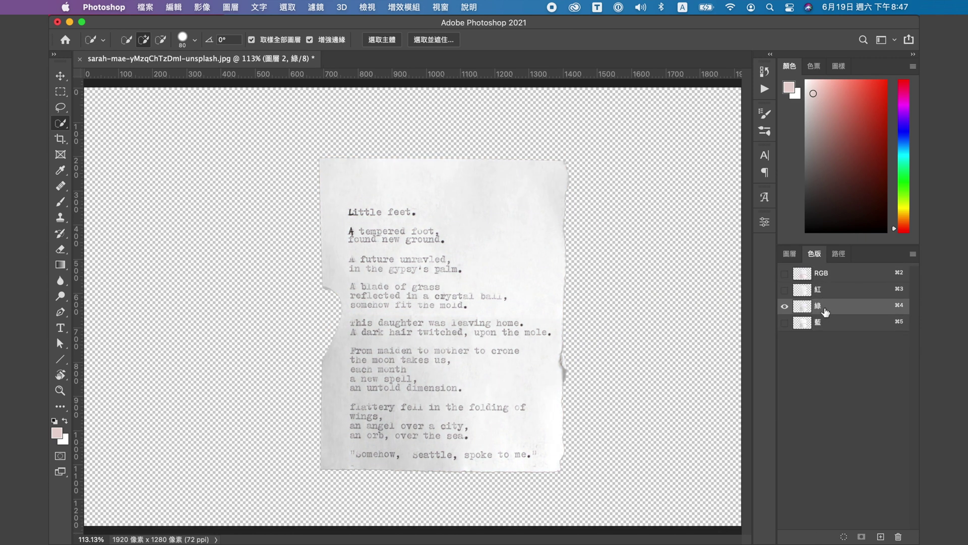
pyautogui.click(827, 327)
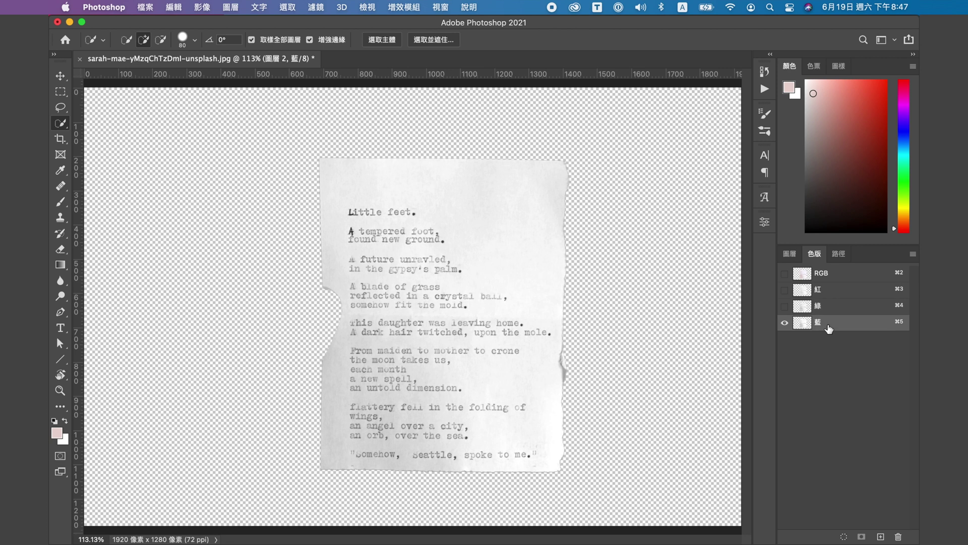
pyautogui.click(820, 292)
pyautogui.click(822, 306)
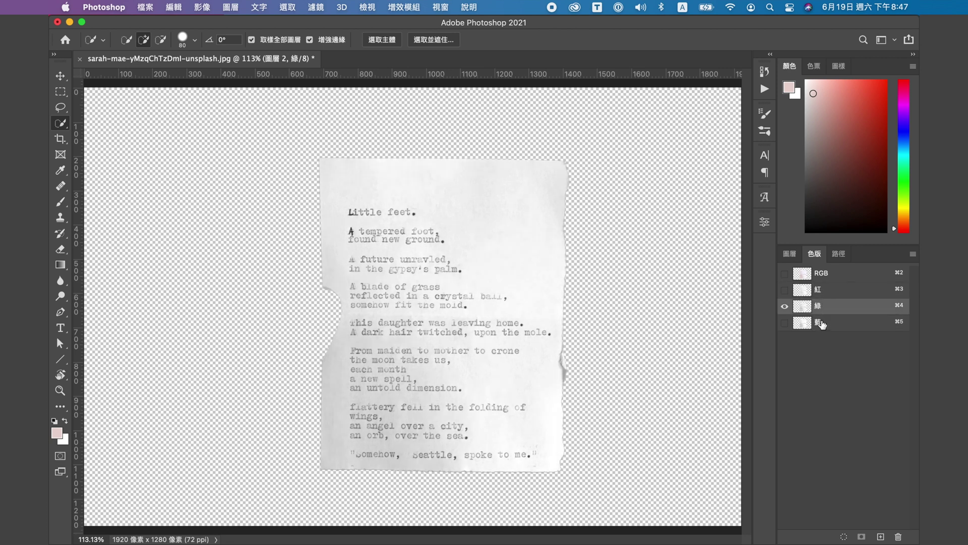
pyautogui.click(822, 324)
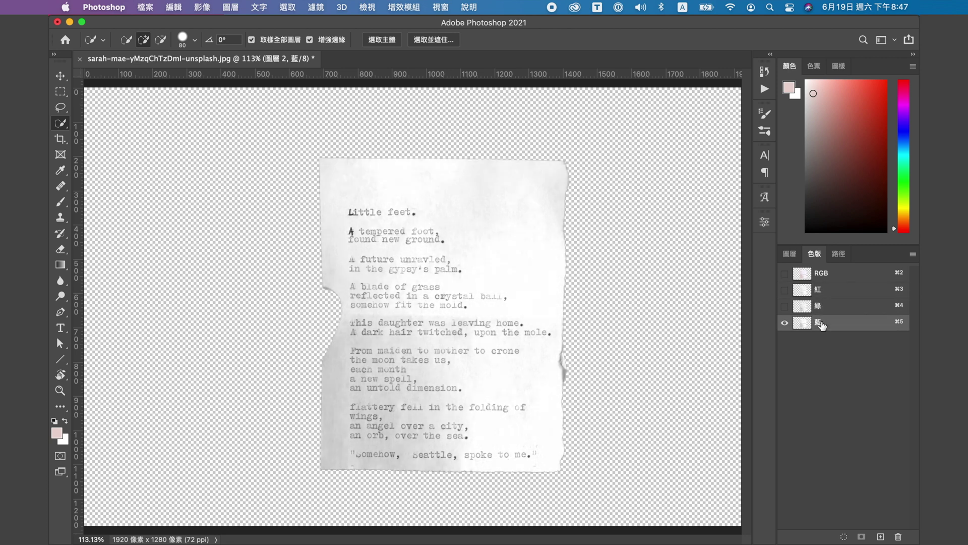
pyautogui.click(823, 291)
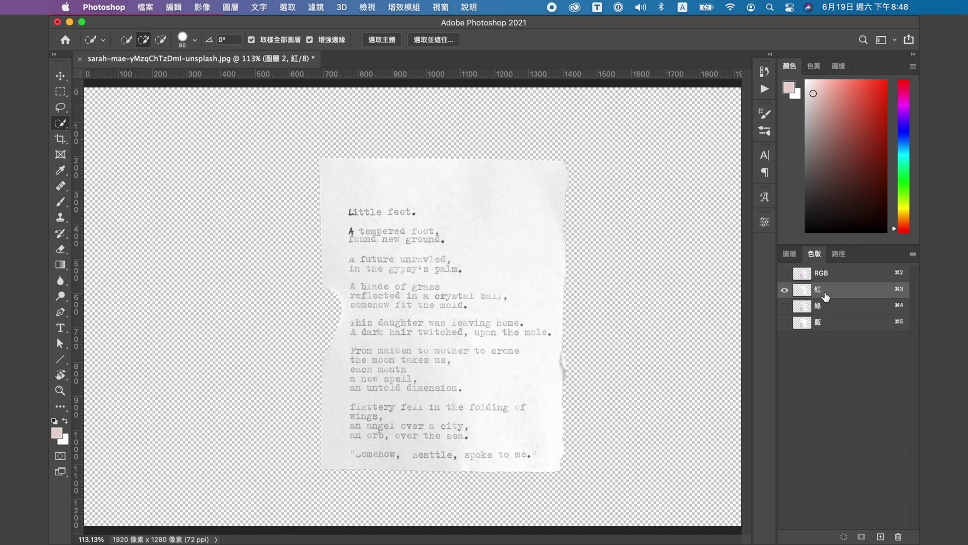
pyautogui.moveTo(827, 293); pyautogui.dragTo(881, 536)
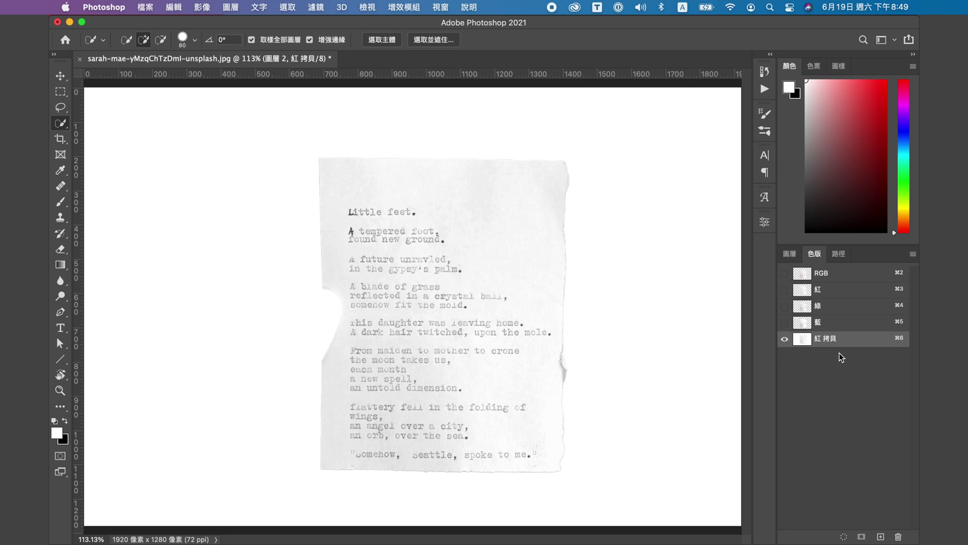
# Step: Apply Levels to the red channel copy with input black 168, midtone 0.36 and white 211 to isolate the text
pyautogui.moveTo(846, 346); pyautogui.dragTo(845, 346)
pyautogui.press('super+l')
pyautogui.moveTo(768, 81); pyautogui.dragTo(721, 129)
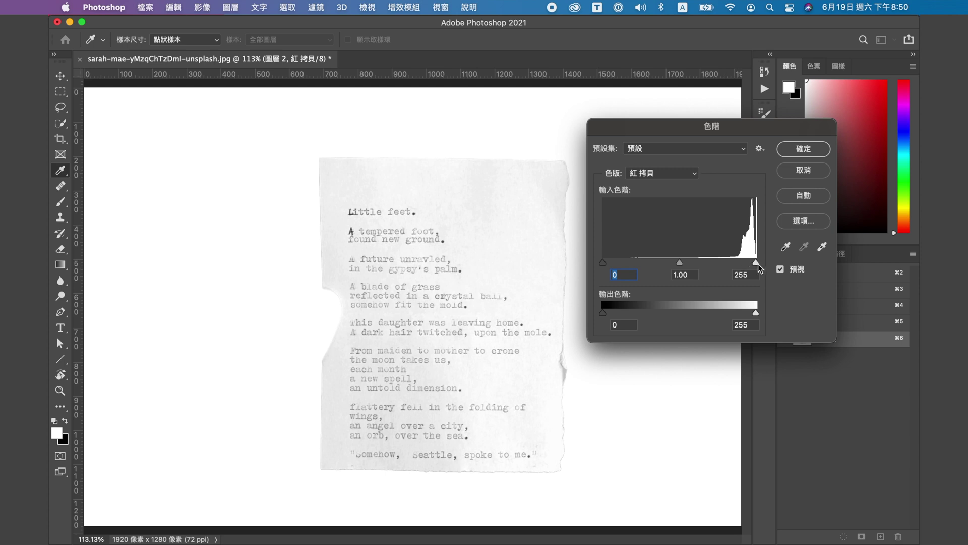
pyautogui.moveTo(753, 264); pyautogui.dragTo(739, 264)
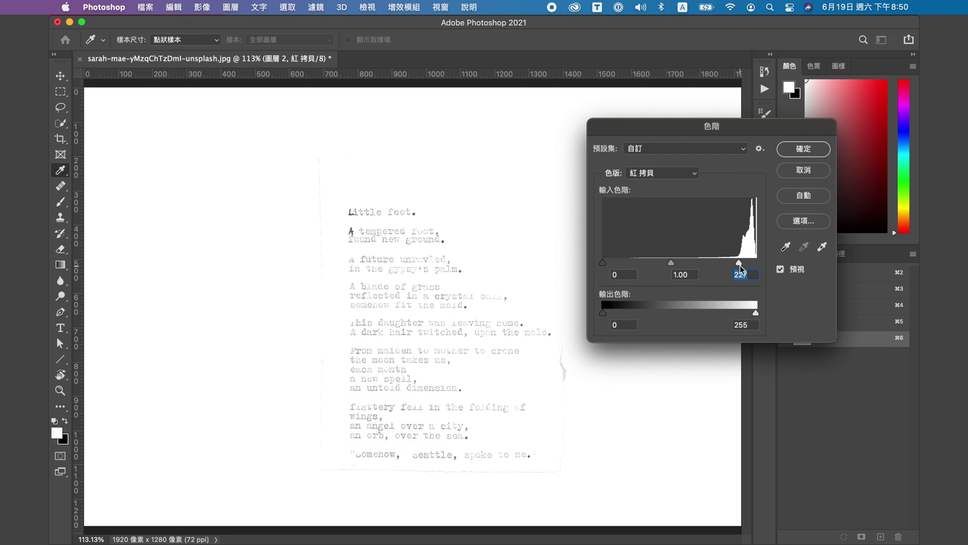
pyautogui.moveTo(603, 263); pyautogui.dragTo(726, 268)
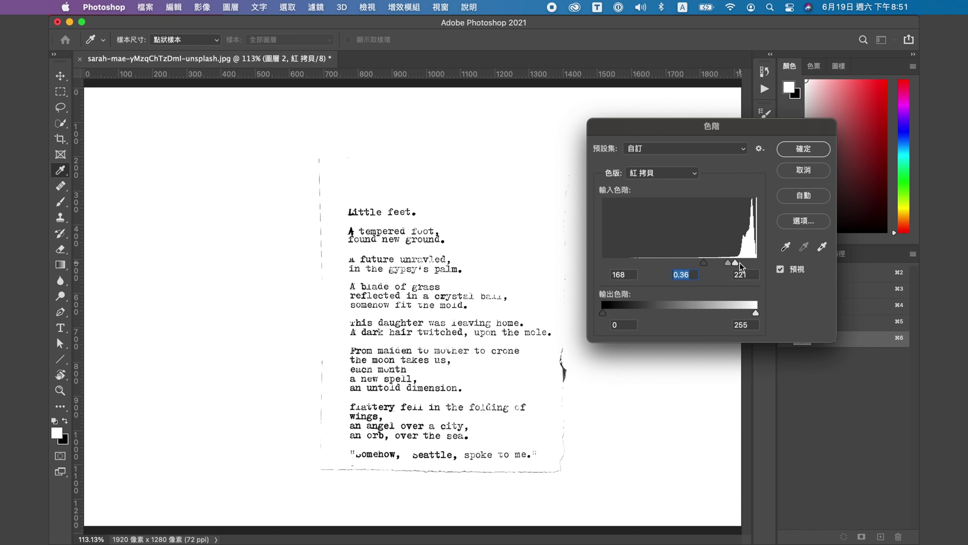
pyautogui.moveTo(728, 270); pyautogui.dragTo(714, 267)
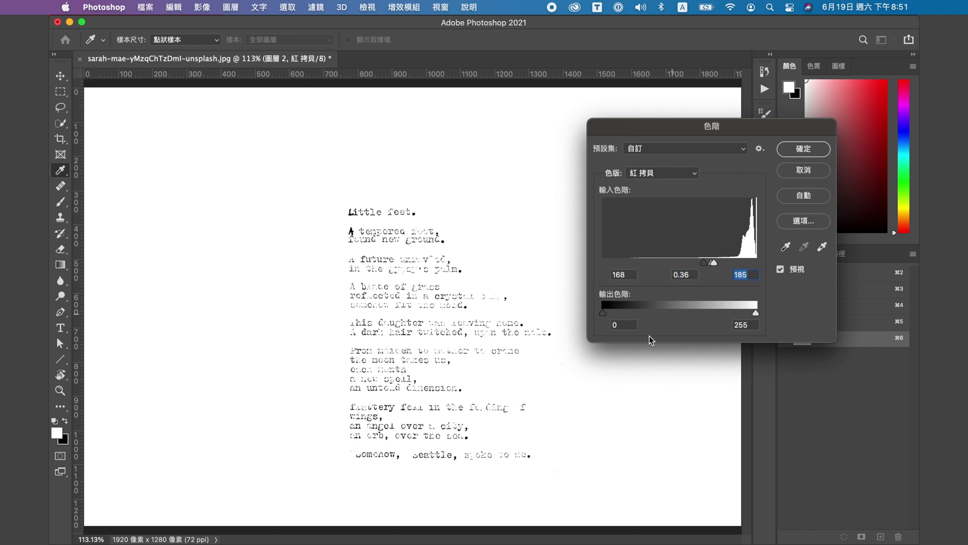
pyautogui.moveTo(704, 262); pyautogui.dragTo(692, 264)
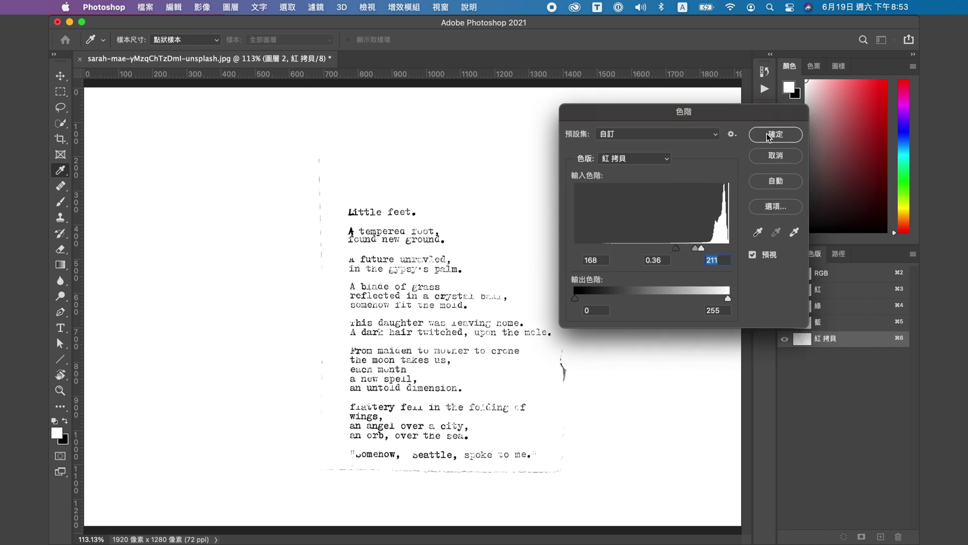
pyautogui.click(764, 135)
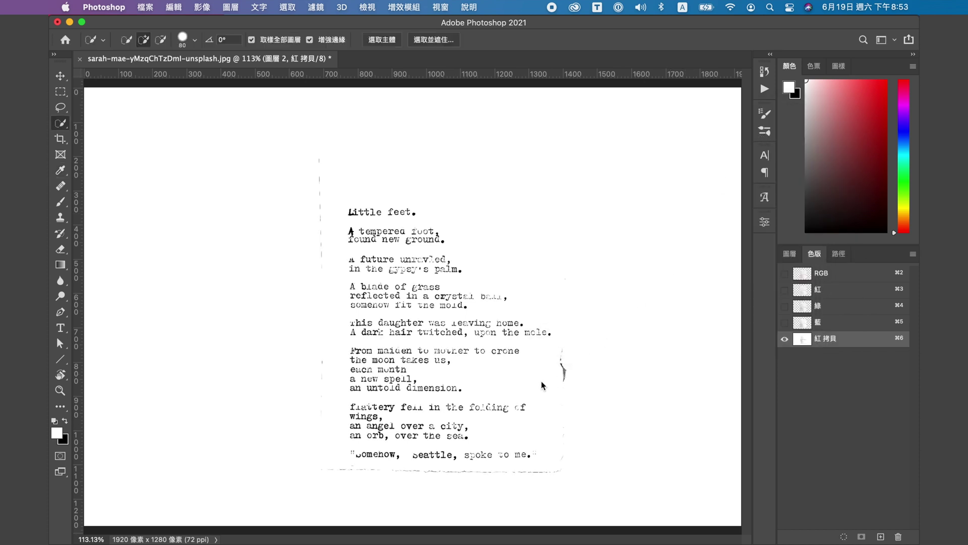
# Step: Paint white (#ffffff) with the 144 px Brush over the leftover paper-edge marks around the poem in the red channel copy
pyautogui.press('i')
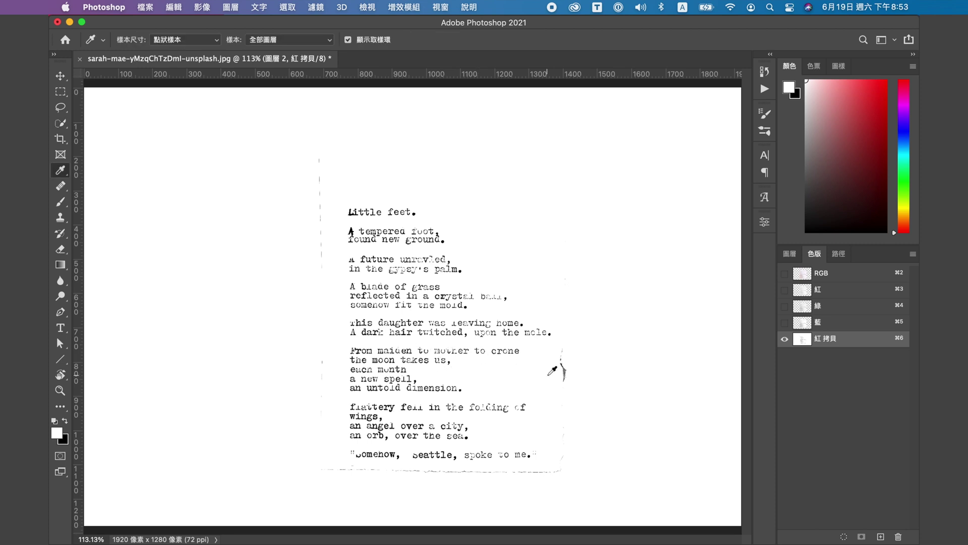
pyautogui.click(57, 432)
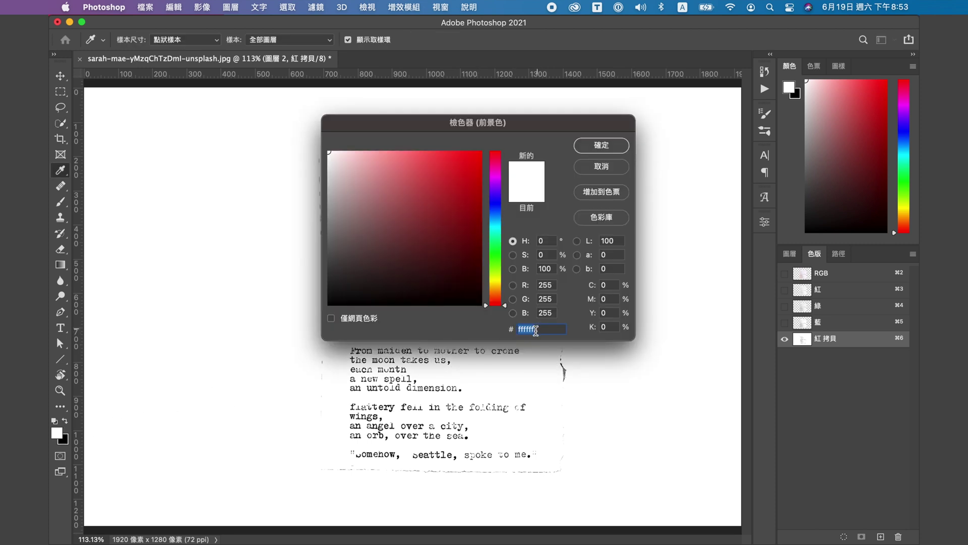
pyautogui.click(601, 146)
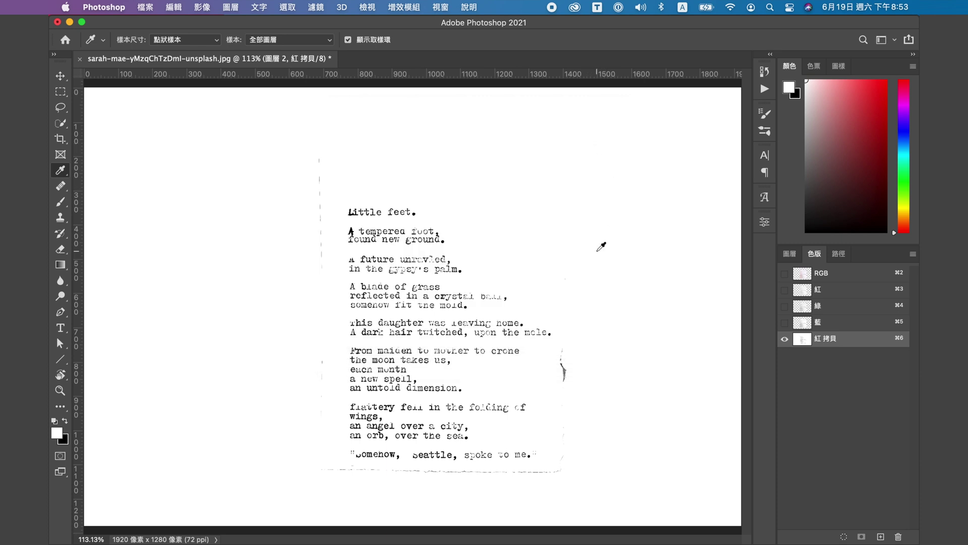
pyautogui.press('b')
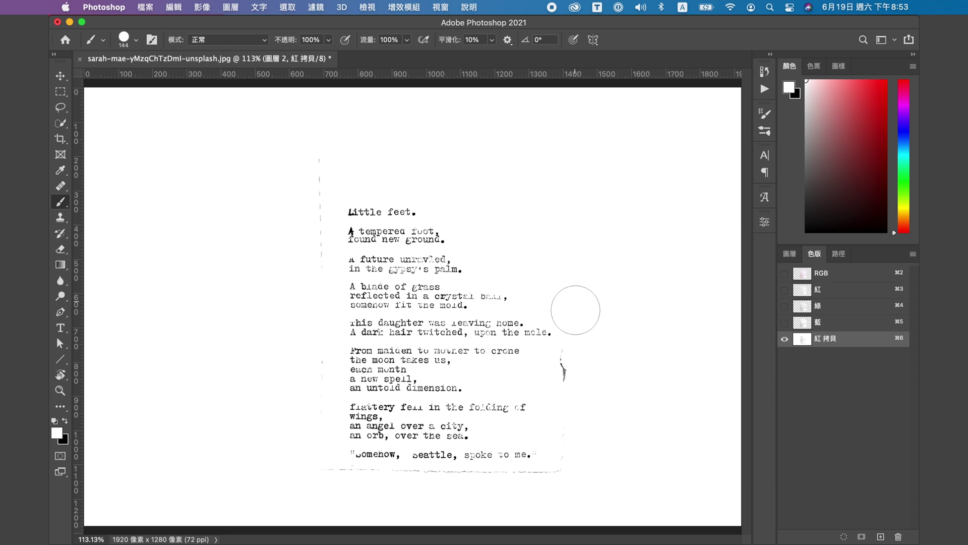
pyautogui.moveTo(583, 348)
pyautogui.mouseDown()
pyautogui.moveTo(573, 391)
pyautogui.moveTo(577, 454)
pyautogui.moveTo(585, 449)
pyautogui.moveTo(558, 486)
pyautogui.moveTo(374, 491)
pyautogui.moveTo(328, 480)
pyautogui.moveTo(389, 504)
pyautogui.mouseUp()
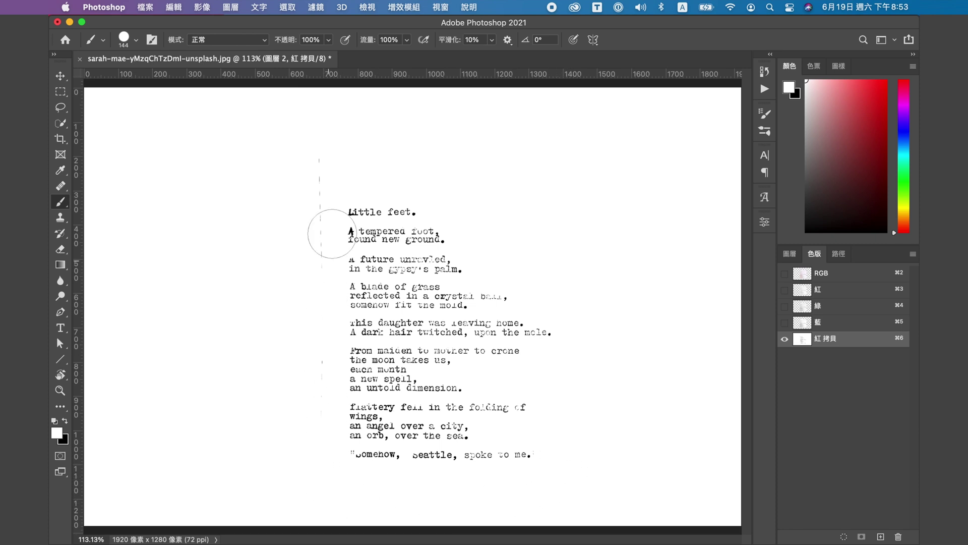
pyautogui.moveTo(326, 150)
pyautogui.mouseDown()
pyautogui.moveTo(313, 190)
pyautogui.moveTo(297, 361)
pyautogui.moveTo(310, 378)
pyautogui.moveTo(309, 465)
pyautogui.mouseUp()
# Step: Load the red channel copy as a selection and invert it to select the poem's letters
pyautogui.keyDown('super'); pyautogui.click(809, 341); pyautogui.keyUp('super')
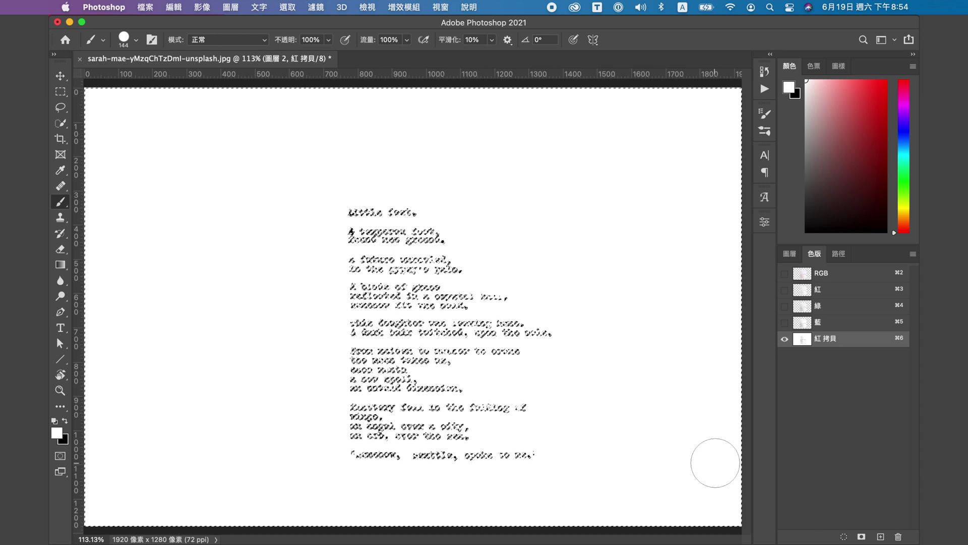
pyautogui.click(291, 8)
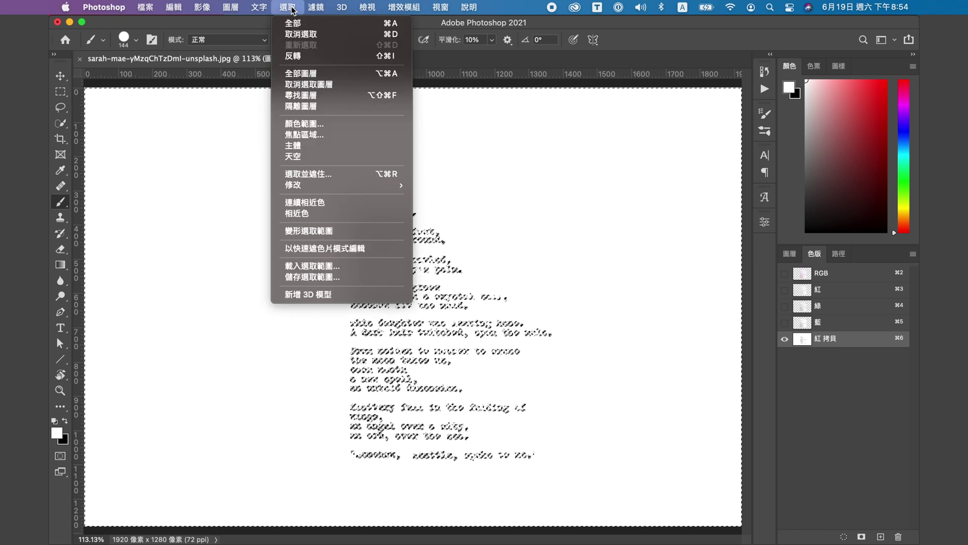
pyautogui.click(318, 61)
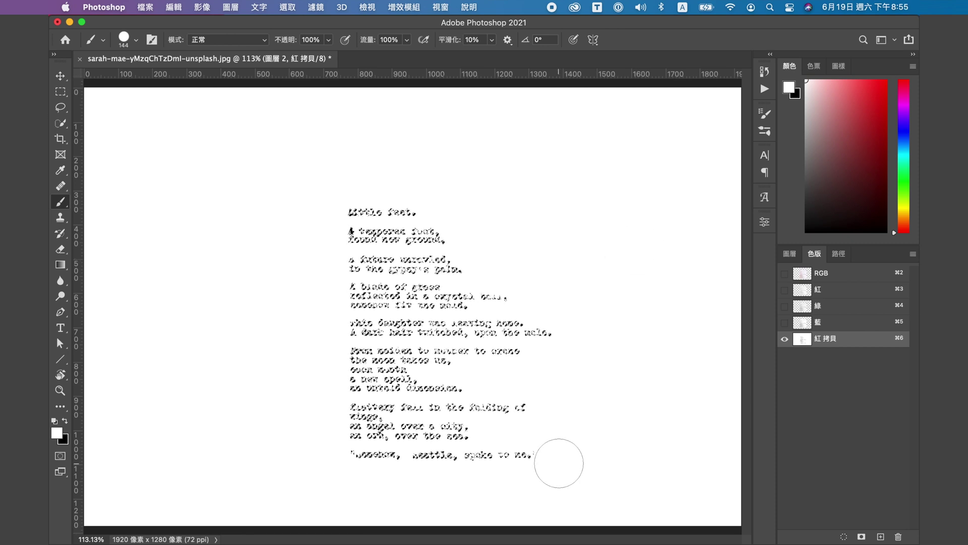
# Step: Expand the selection of the poem's letters by 3 pixels
pyautogui.moveTo(363, 419); pyautogui.dragTo(487, 409)
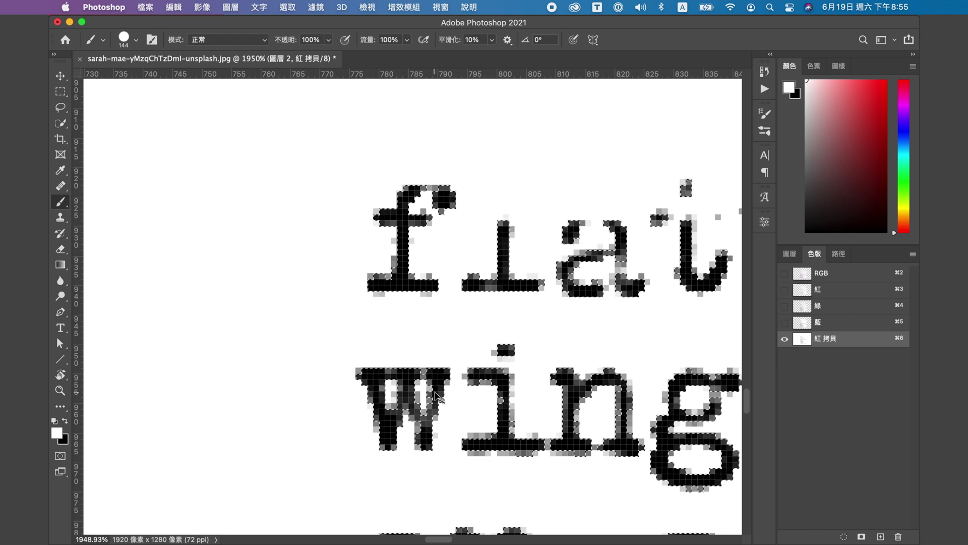
pyautogui.press('super+0')
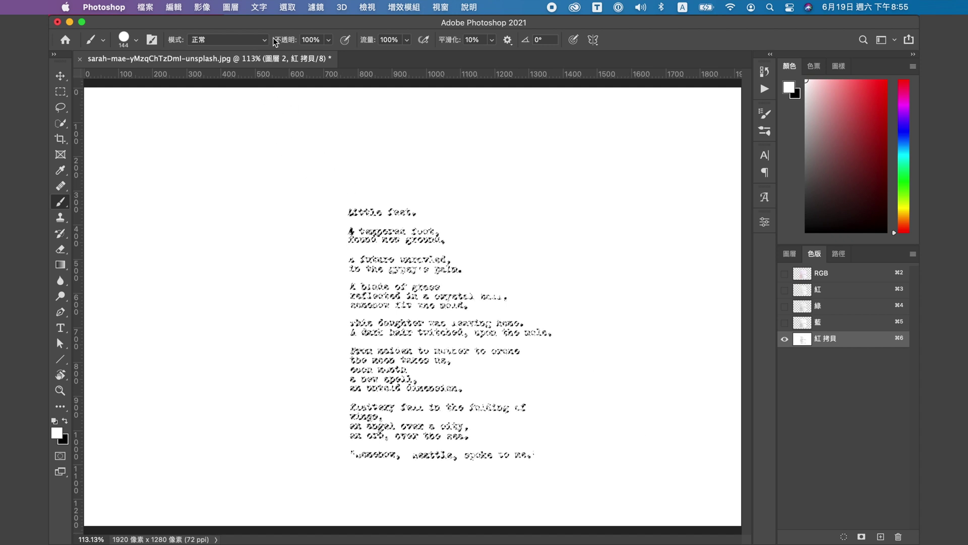
pyautogui.click(288, 8)
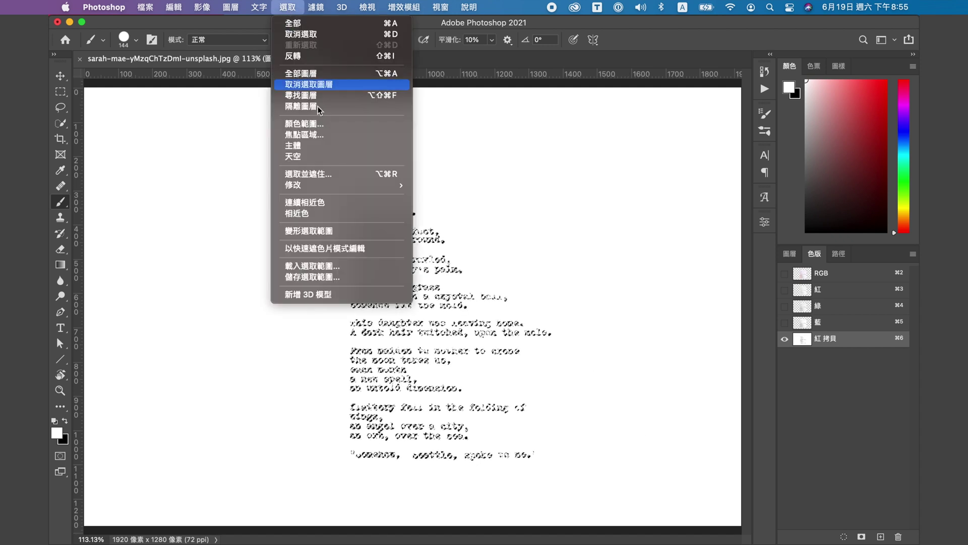
pyautogui.moveTo(330, 189)
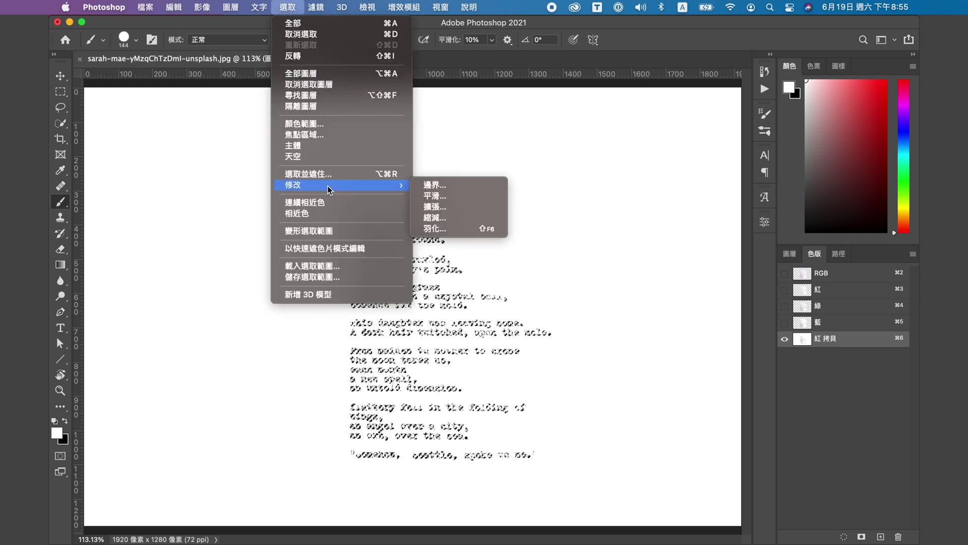
pyautogui.click(440, 210)
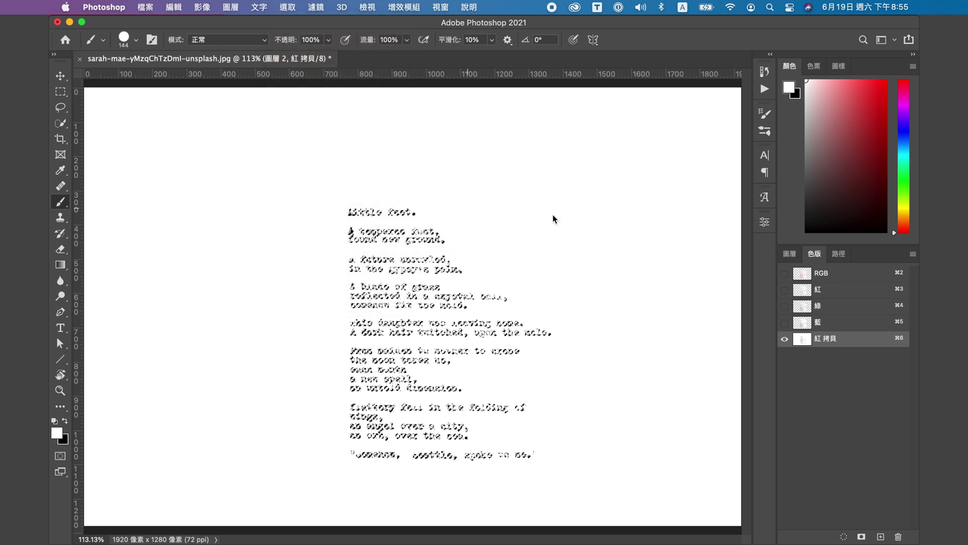
pyautogui.moveTo(522, 244); pyautogui.dragTo(580, 196)
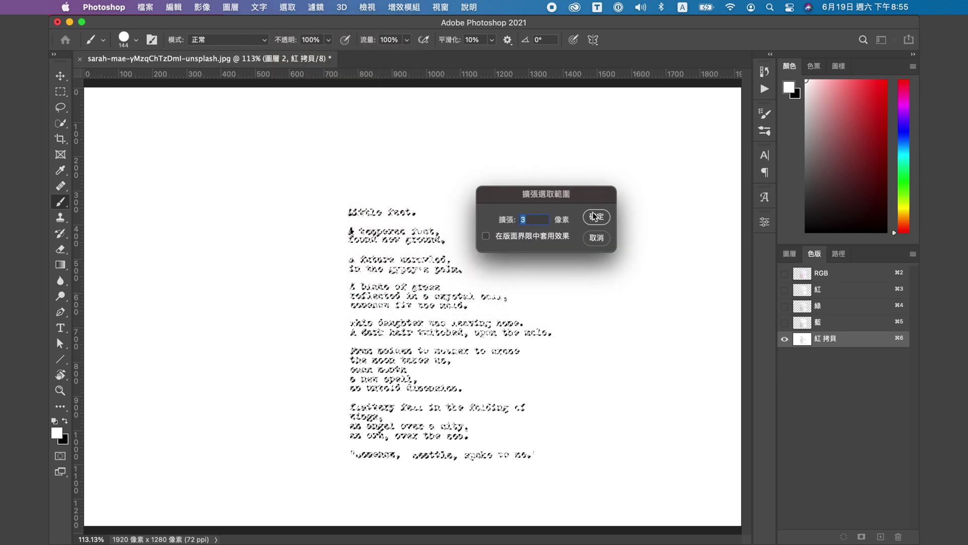
pyautogui.click(601, 220)
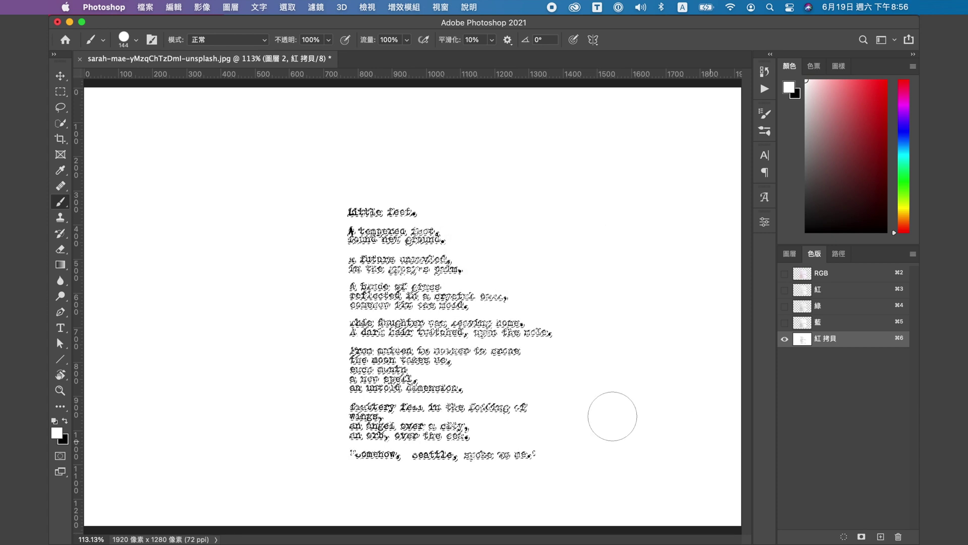
# Step: Switch from the red channel copy back to the RGB composite and the layer list, with the Move tool active
pyautogui.click(60, 76)
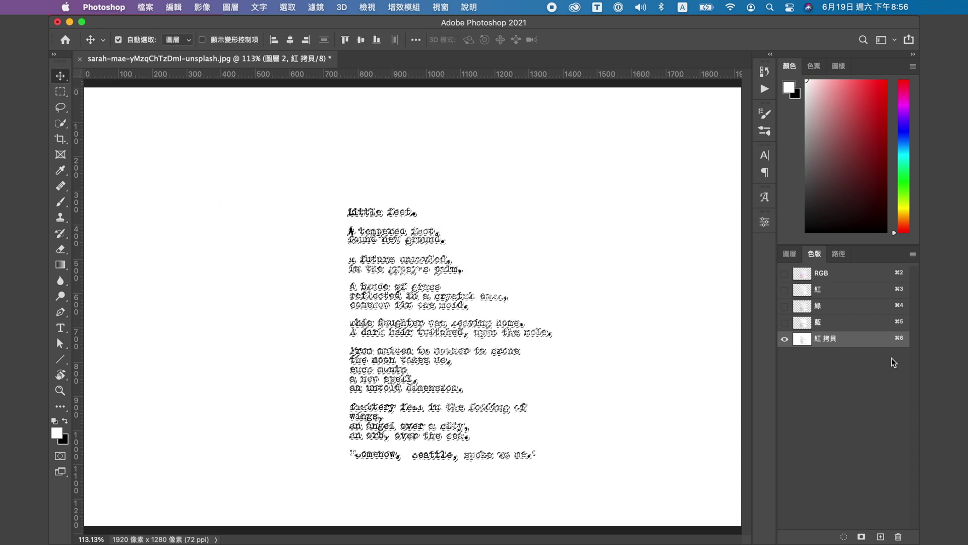
pyautogui.click(821, 273)
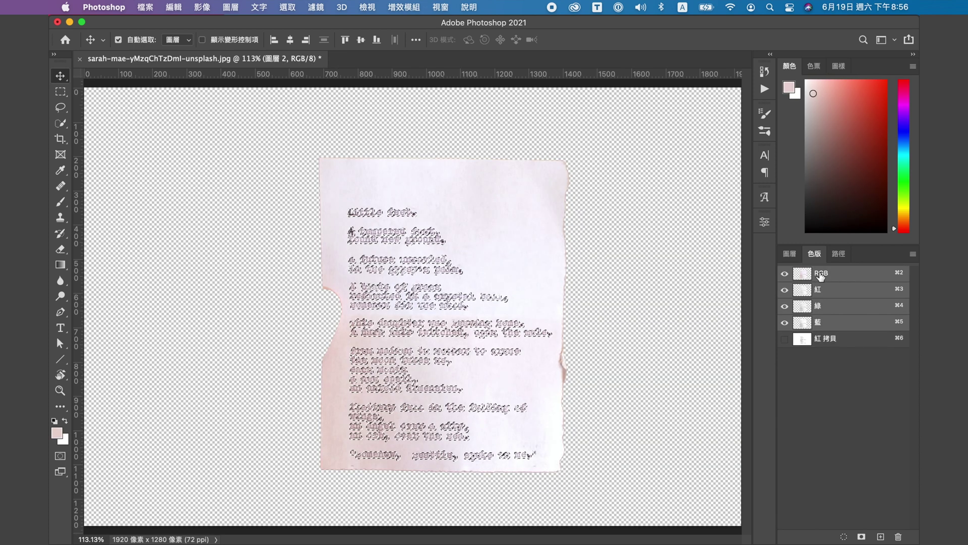
pyautogui.click(788, 254)
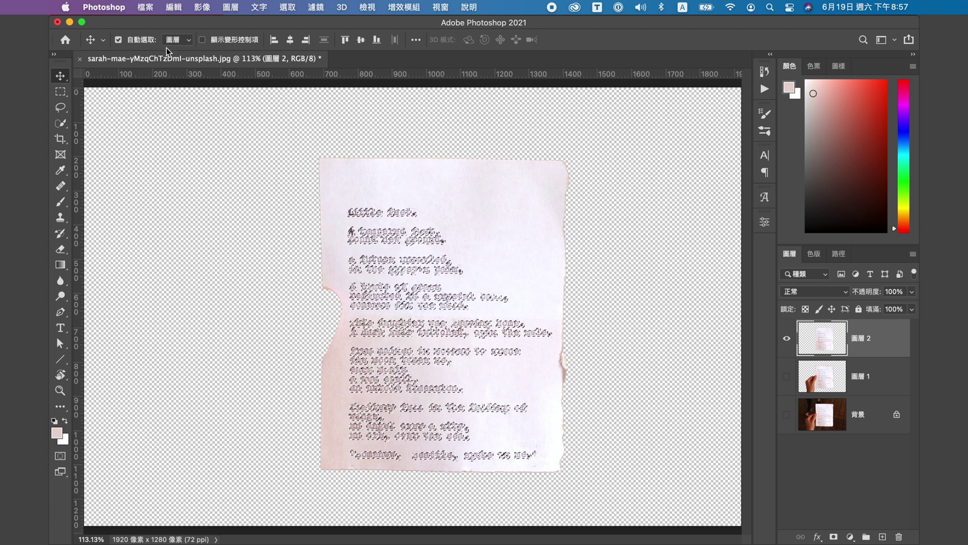
# Step: Fill the selected letters on 圖層 2 with Content-Aware, color adaptation on, Normal mode and 100% opacity, and deselect
pyautogui.click(170, 7)
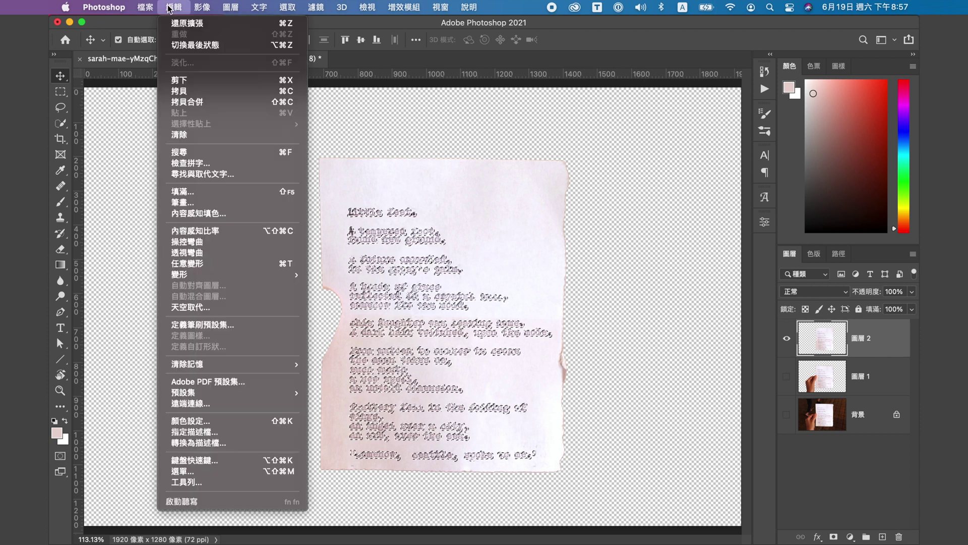
pyautogui.click(240, 192)
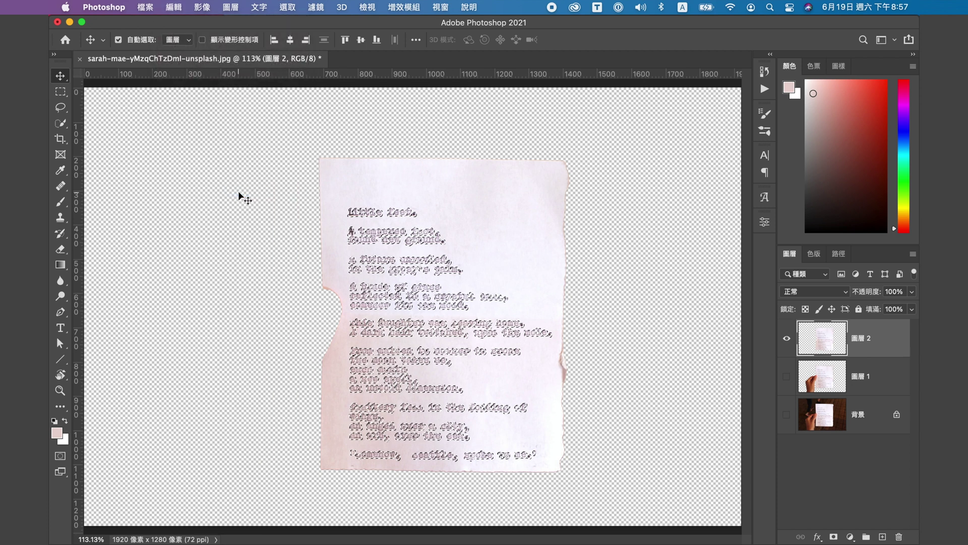
pyautogui.moveTo(558, 183); pyautogui.dragTo(576, 142)
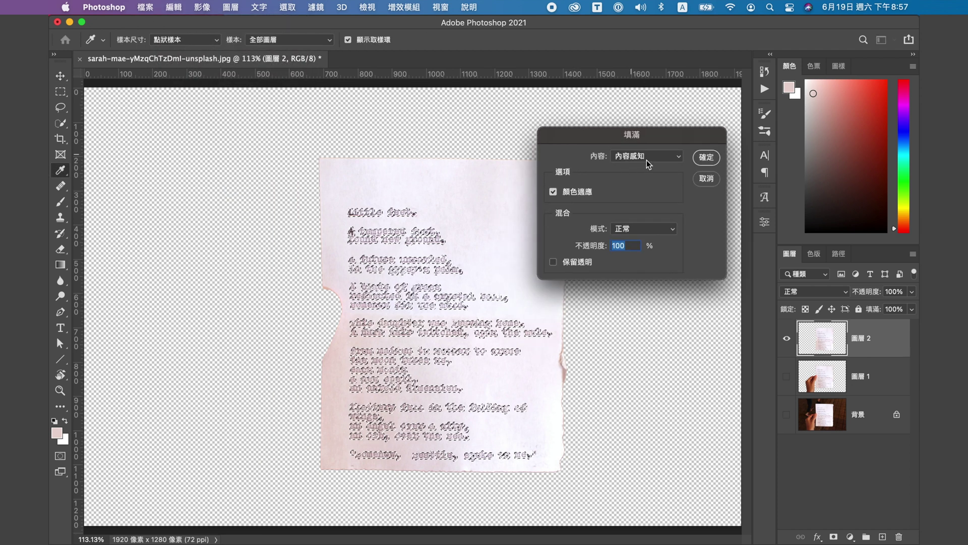
pyautogui.click(706, 158)
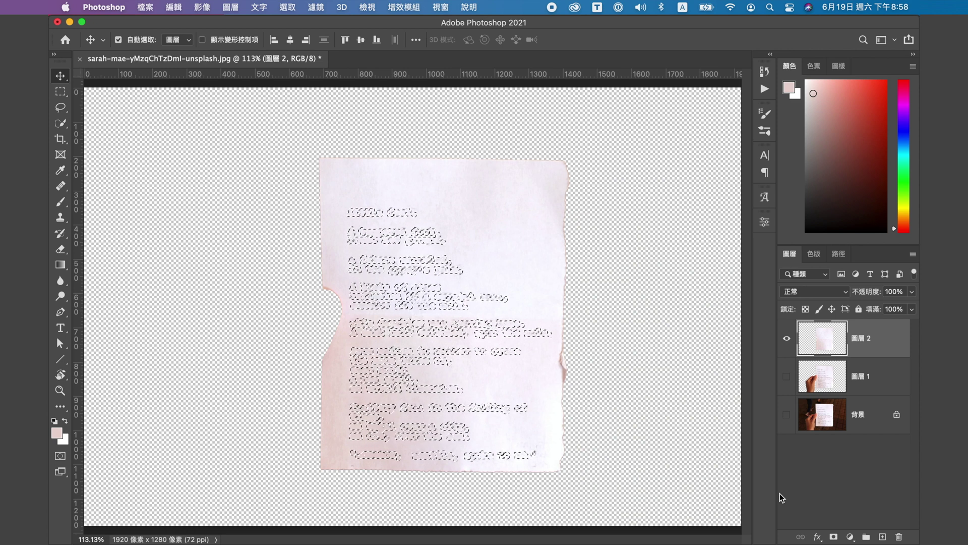
pyautogui.press('super+d')
pyautogui.press('super')
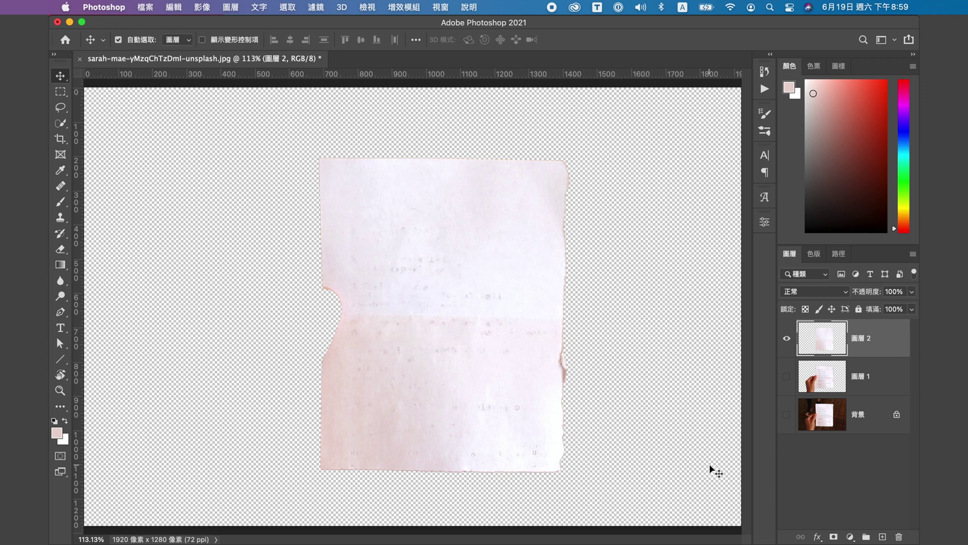
# Step: Show 圖層 1 with the hand and merge it with the cleaned paper layer 圖層 2
pyautogui.click(787, 376)
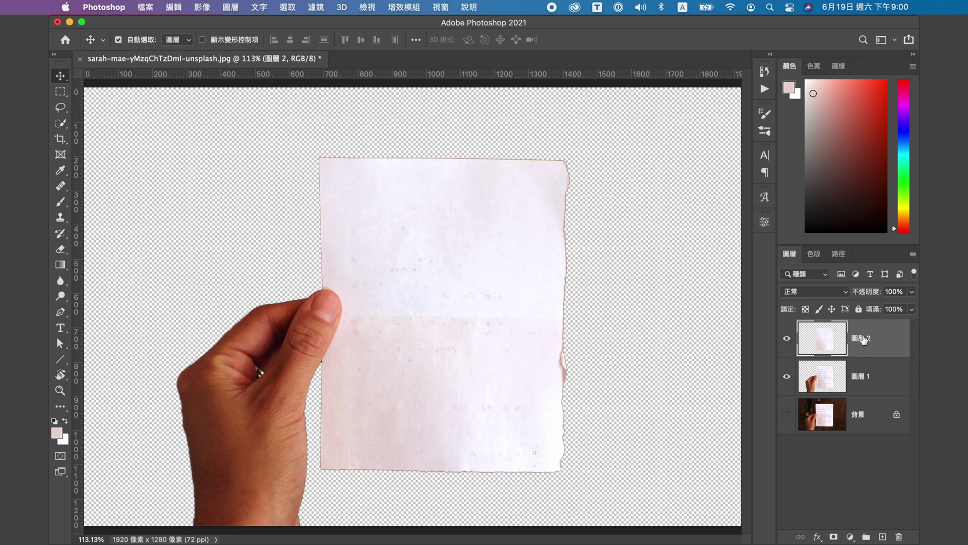
pyautogui.keyDown('shift'); pyautogui.click(868, 381); pyautogui.keyUp('shift')
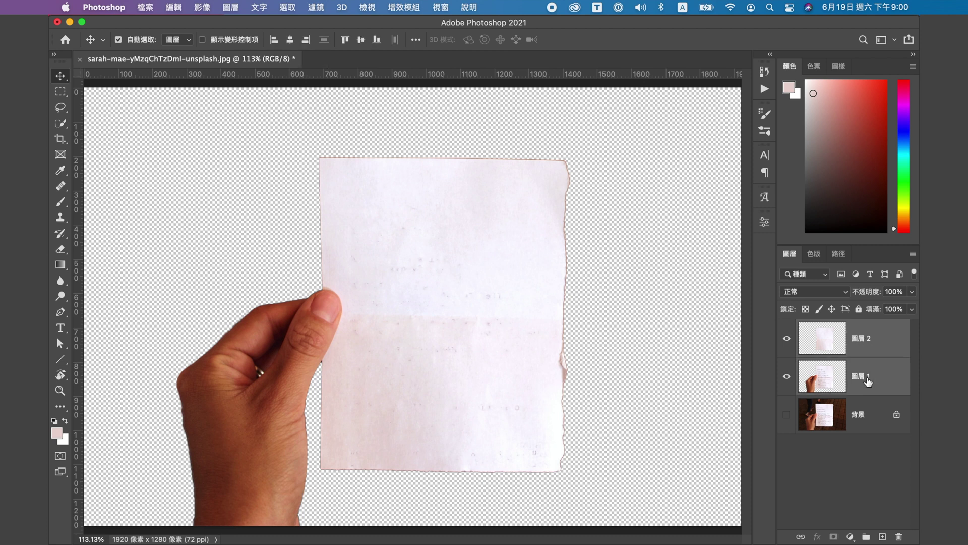
pyautogui.press('super+e')
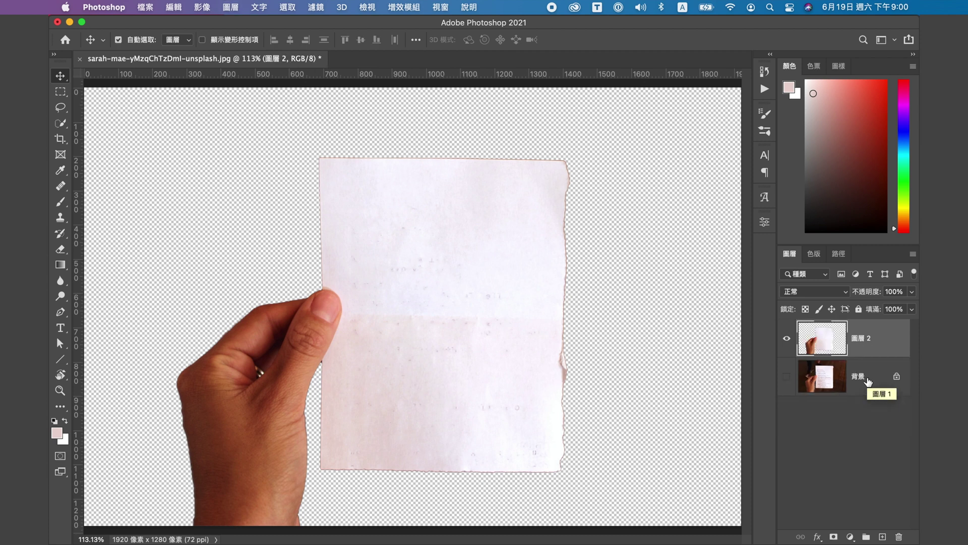